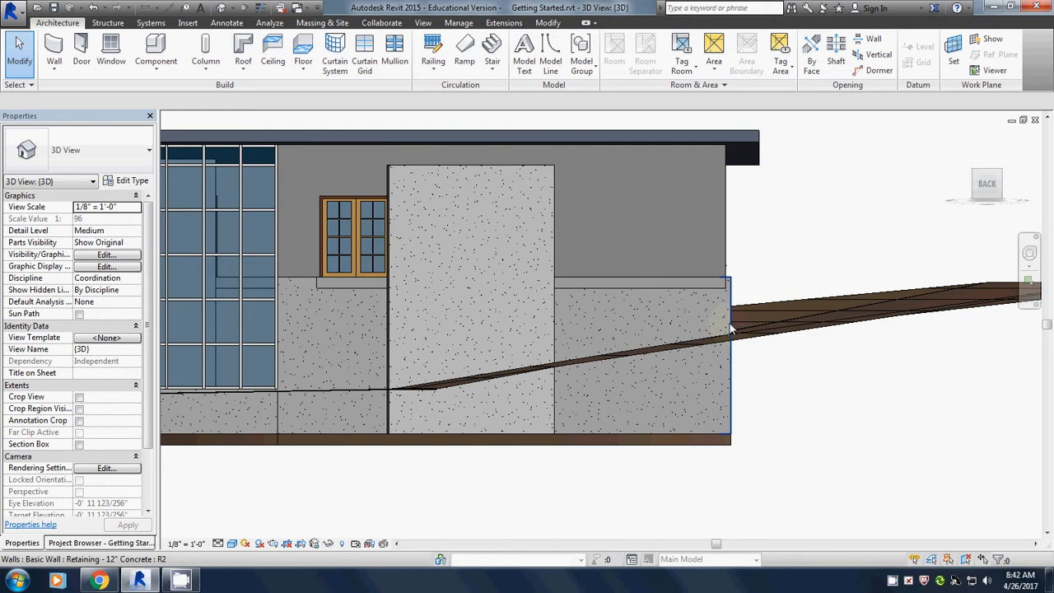
Open the 02 Entry Level floor plan.
{"action": "scroll", "coordinate": [681, 284], "scroll_direction": "up", "scroll_amount": 3}
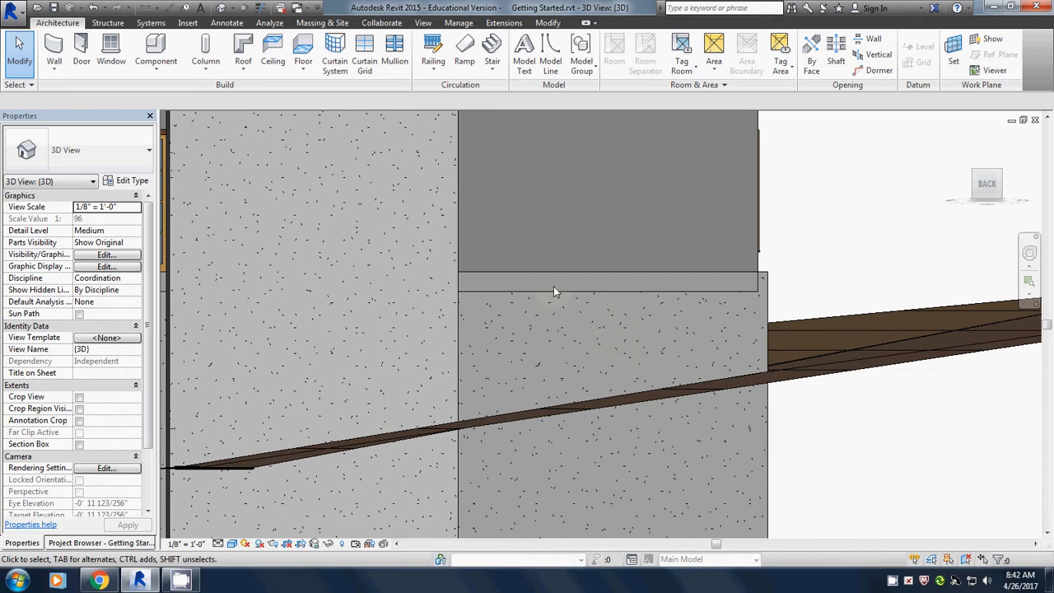
{"action": "scroll", "coordinate": [511, 288], "scroll_direction": "down", "scroll_amount": 3}
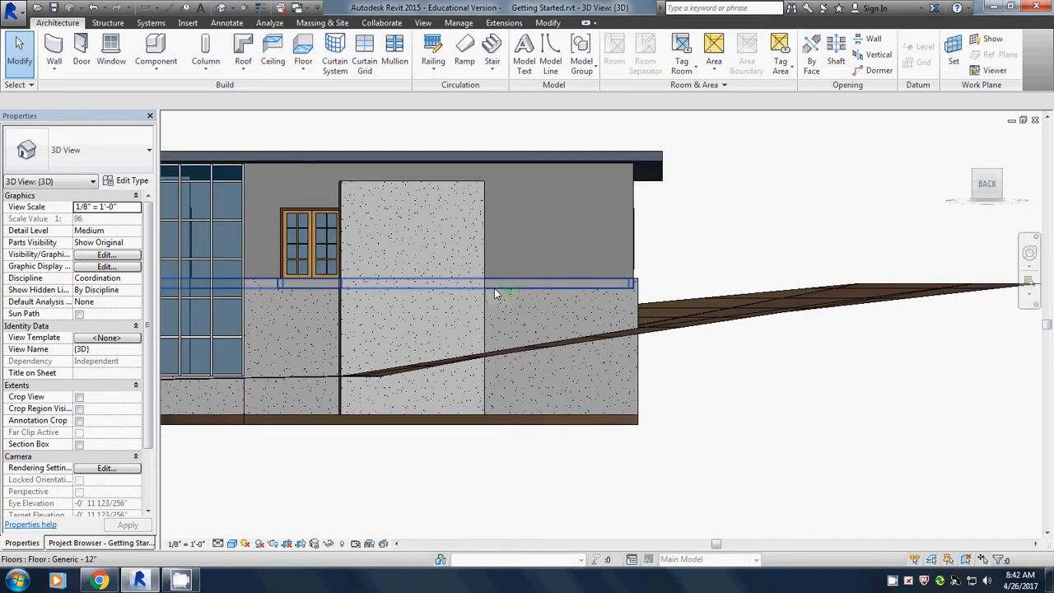
{"action": "left_click", "coordinate": [959, 142]}
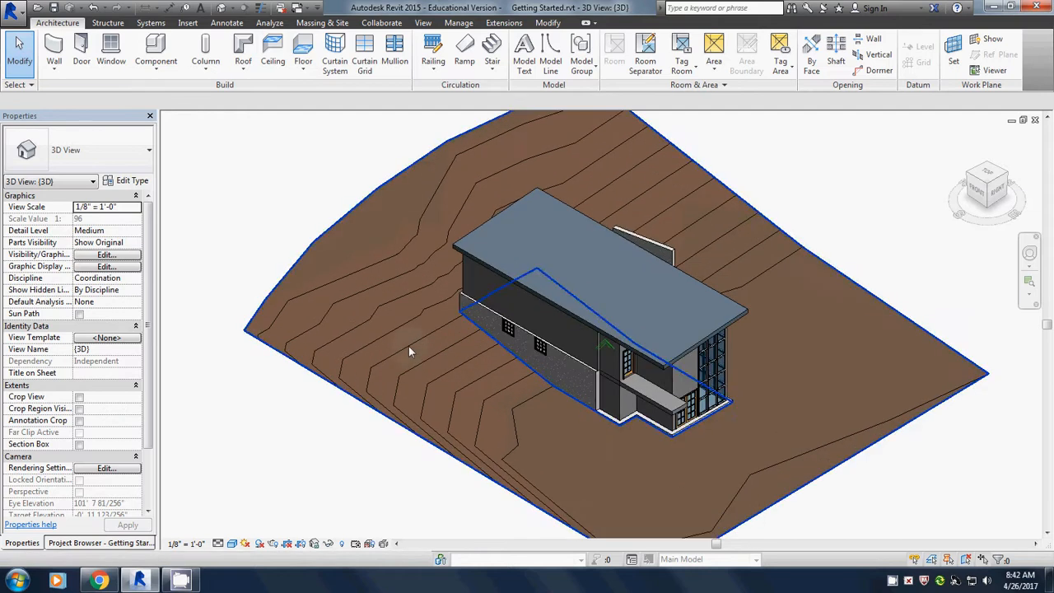
{"action": "left_click", "coordinate": [1011, 178]}
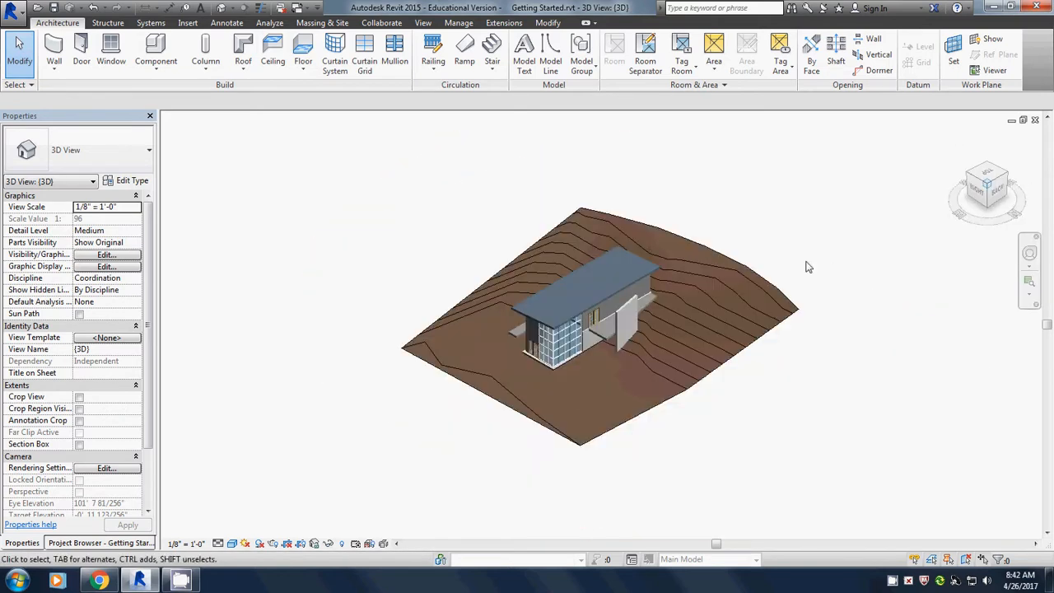
{"action": "scroll", "coordinate": [710, 284], "scroll_direction": "up", "scroll_amount": 5}
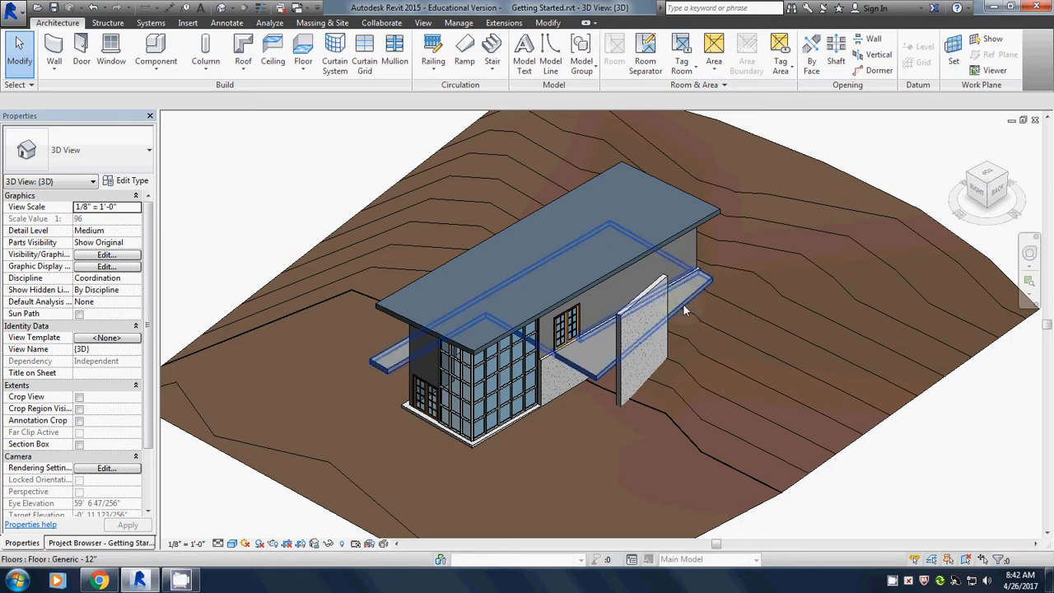
{"action": "left_click", "coordinate": [110, 543]}
{"action": "double_click", "coordinate": [72, 191]}
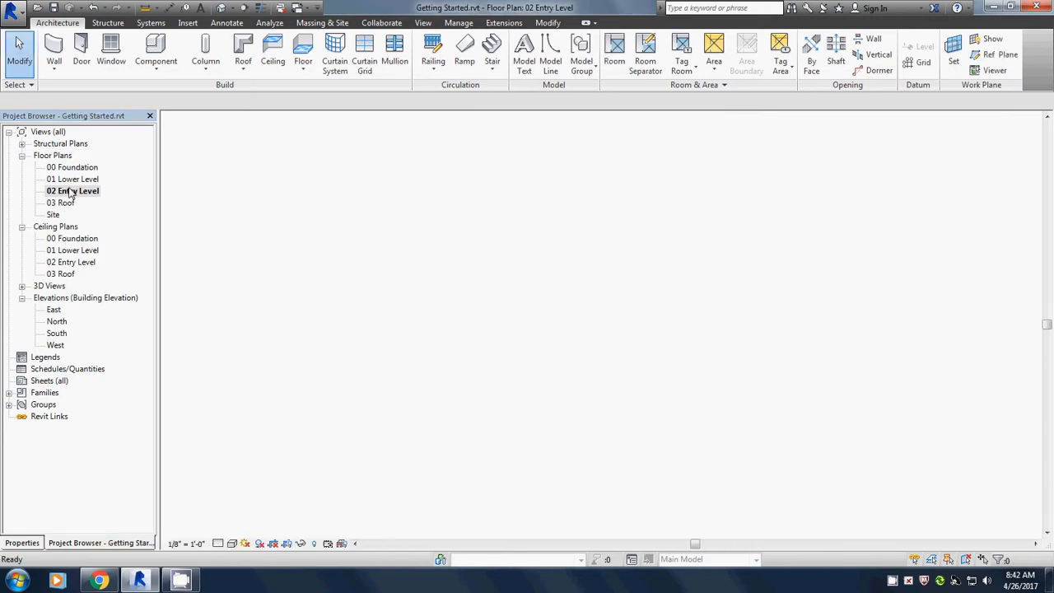
Shorten the entry-level floor by moving its exterior end edge to the near end of the angled retaining wall, without attaching walls.
{"action": "left_click", "coordinate": [468, 285]}
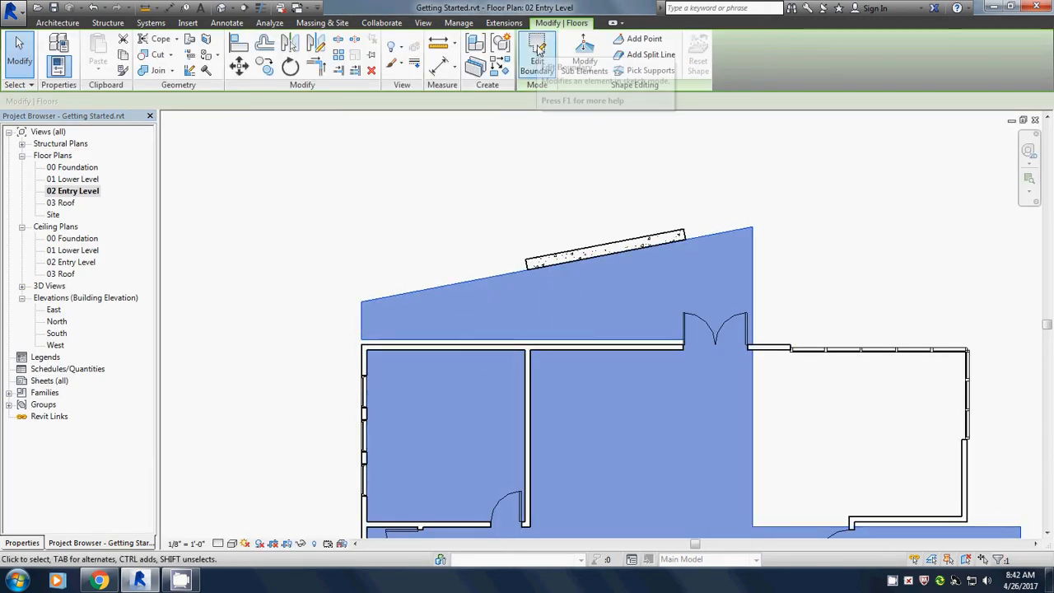
{"action": "left_click", "coordinate": [536, 47]}
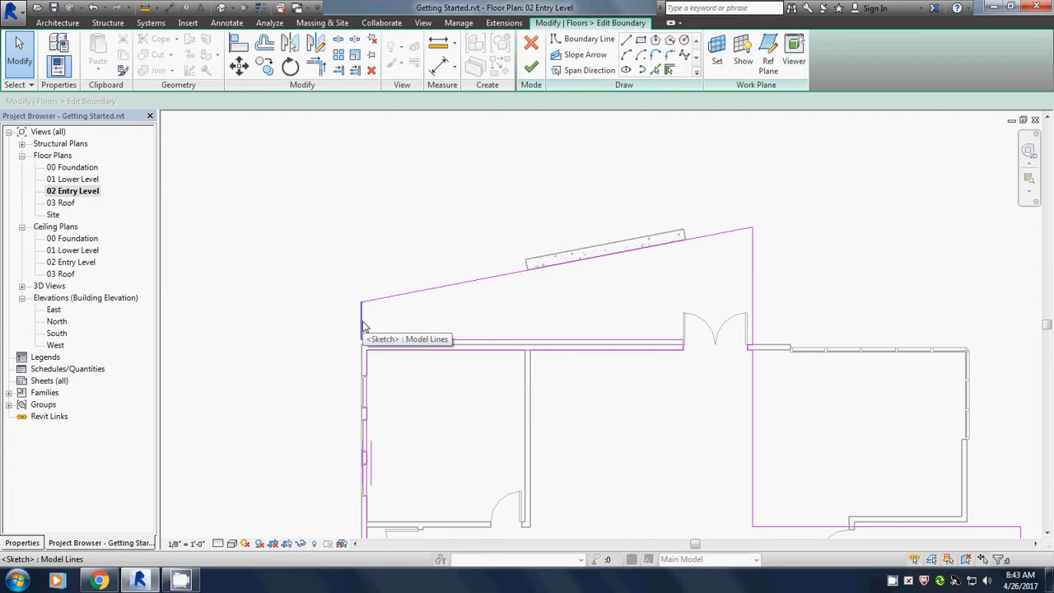
{"action": "mouse_move", "coordinate": [363, 327]}
{"action": "left_mouse_down"}
{"action": "mouse_move", "coordinate": [532, 322]}
{"action": "mouse_move", "coordinate": [517, 275]}
{"action": "mouse_move", "coordinate": [531, 271]}
{"action": "left_mouse_up"}
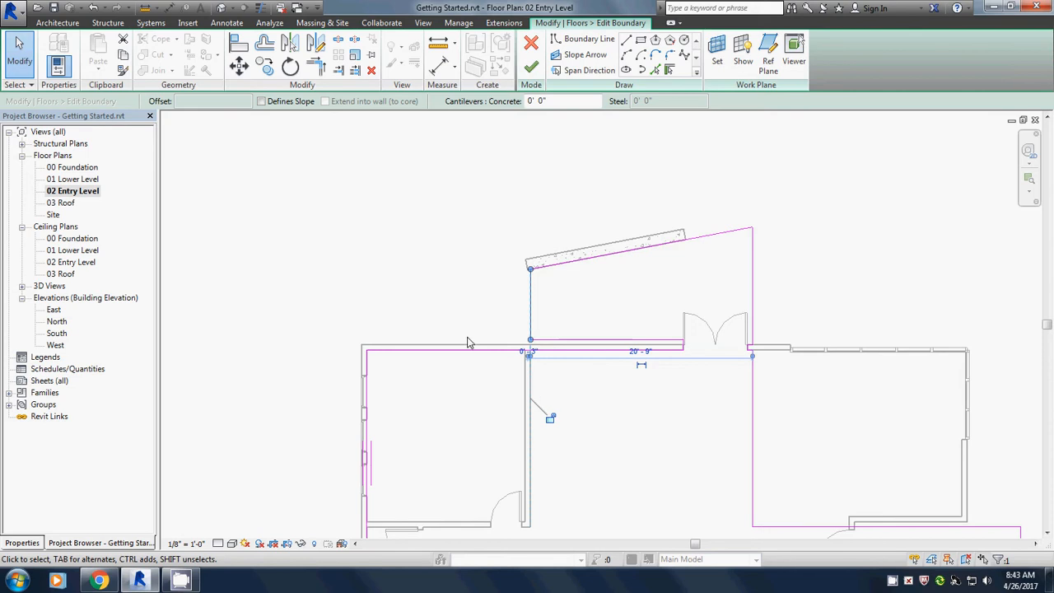
{"action": "left_click", "coordinate": [531, 71]}
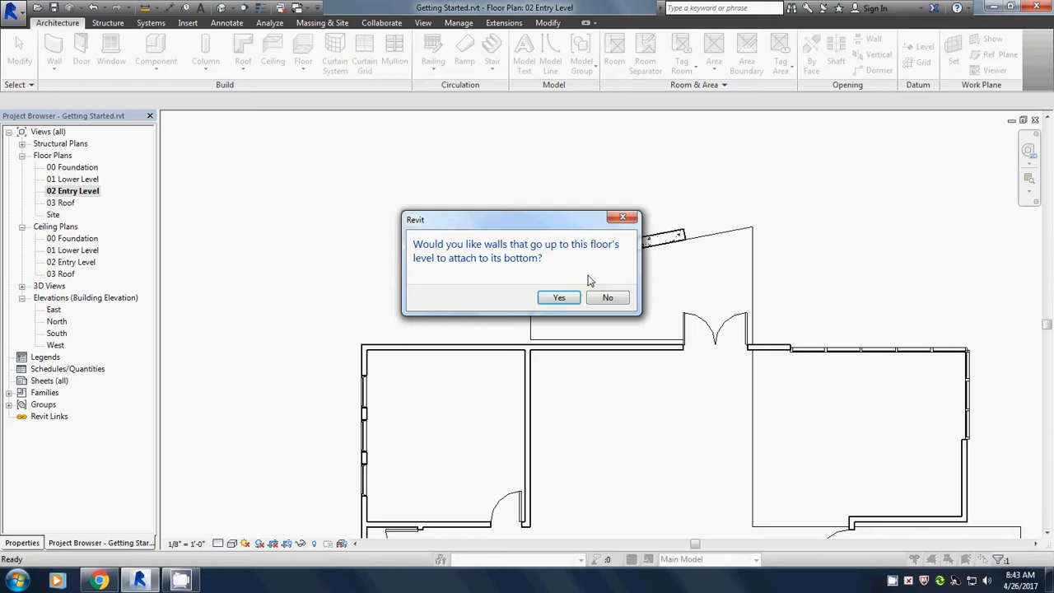
{"action": "left_click", "coordinate": [607, 298]}
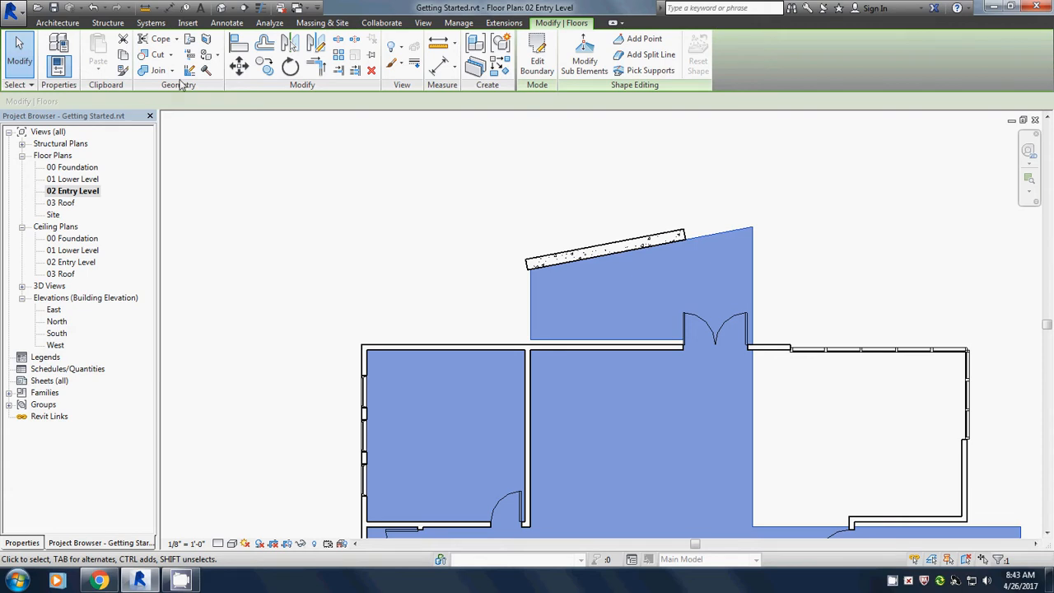
Start a new floor and sketch its first boundary line, about 15' 9" long, from the shortened floor's corner to the building's outer edge.
{"action": "left_click", "coordinate": [55, 23]}
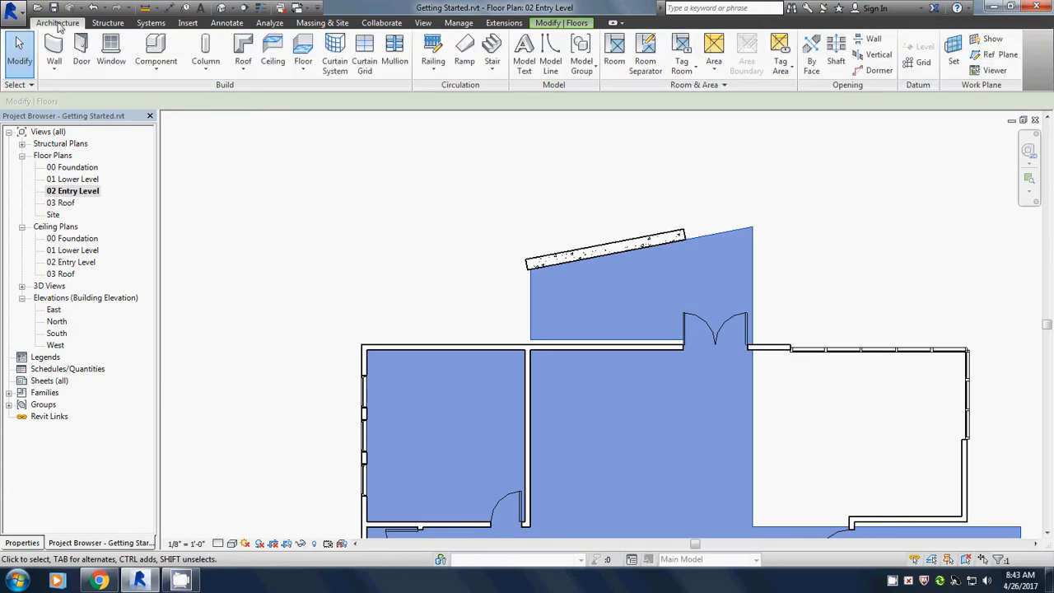
{"action": "left_click", "coordinate": [305, 51]}
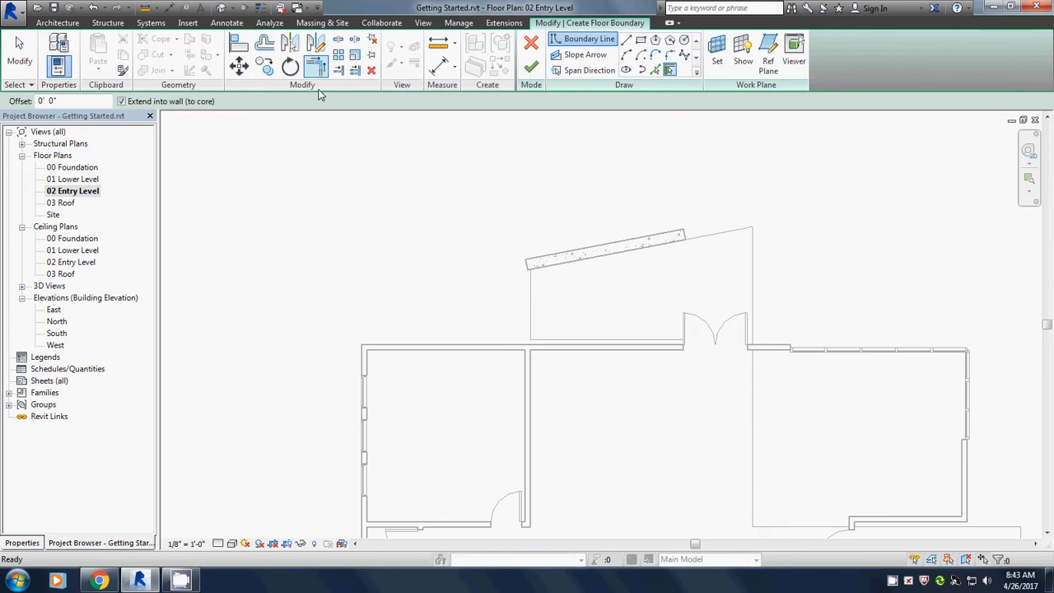
{"action": "left_click", "coordinate": [626, 40]}
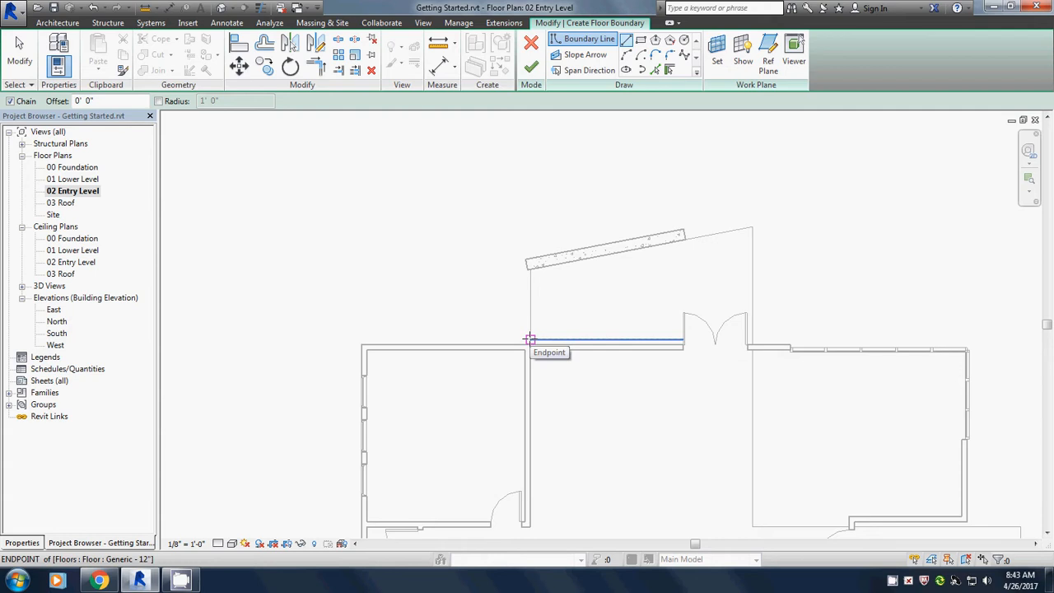
{"action": "scroll", "coordinate": [529, 338], "scroll_direction": "up", "scroll_amount": 5}
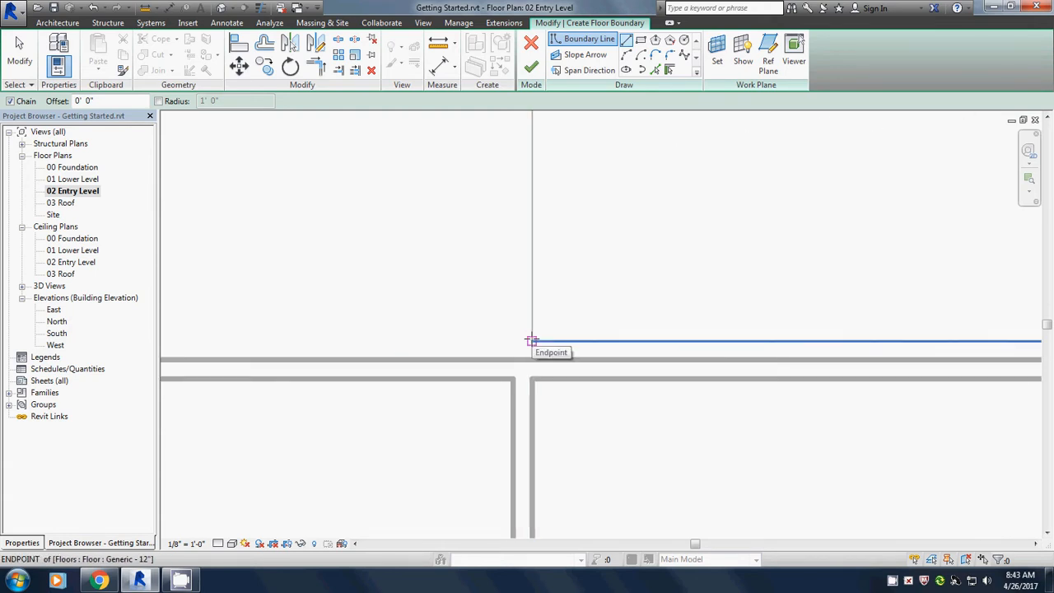
{"action": "left_click", "coordinate": [531, 340]}
{"action": "scroll", "coordinate": [392, 333], "scroll_direction": "down", "scroll_amount": 3}
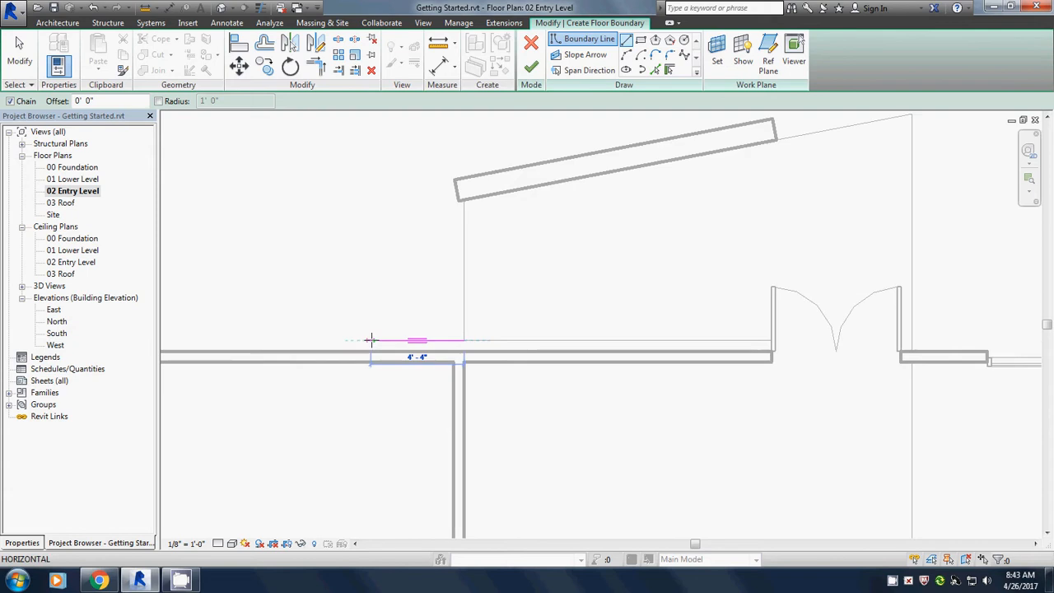
{"action": "middle_click_drag", "start_coordinate": [350, 339], "coordinate": [591, 341]}
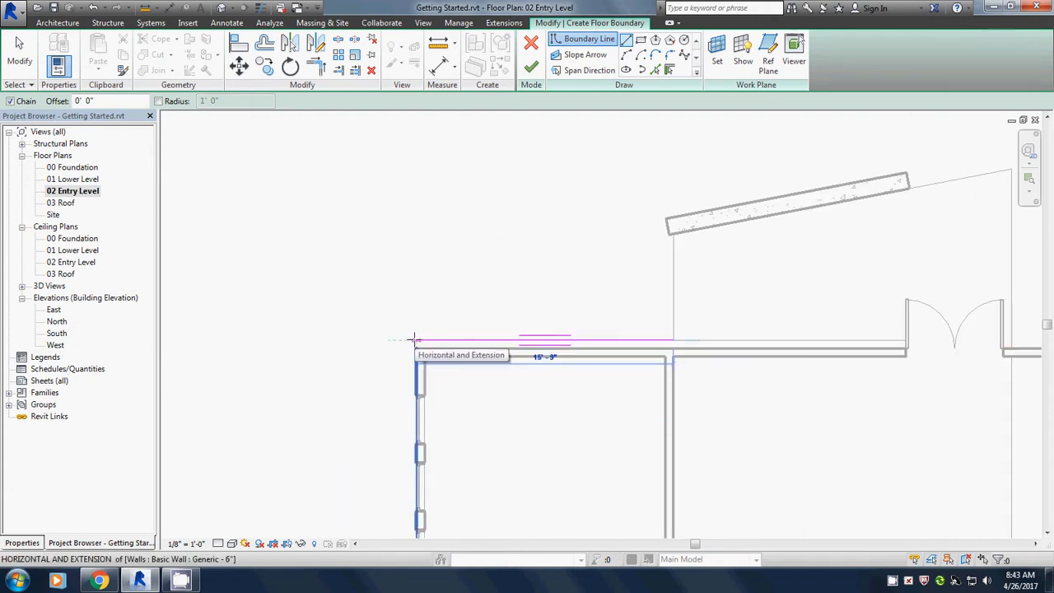
{"action": "left_click", "coordinate": [414, 339]}
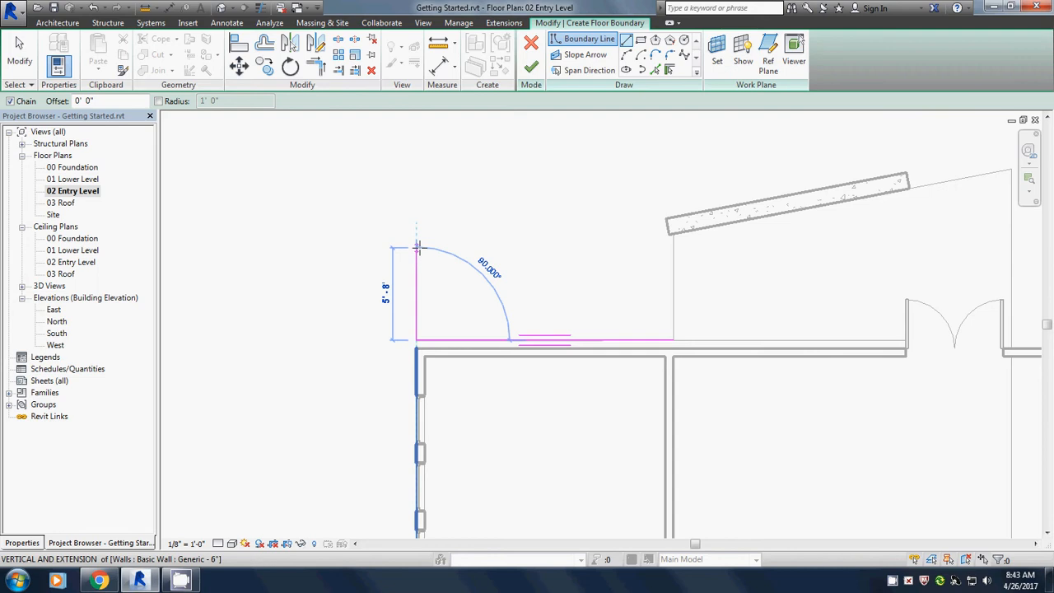
Close the floor boundary with a 3'6" perpendicular edge, an angled line to the retaining wall's end and a line back to the start.
{"action": "type", "text": "3'6\""}
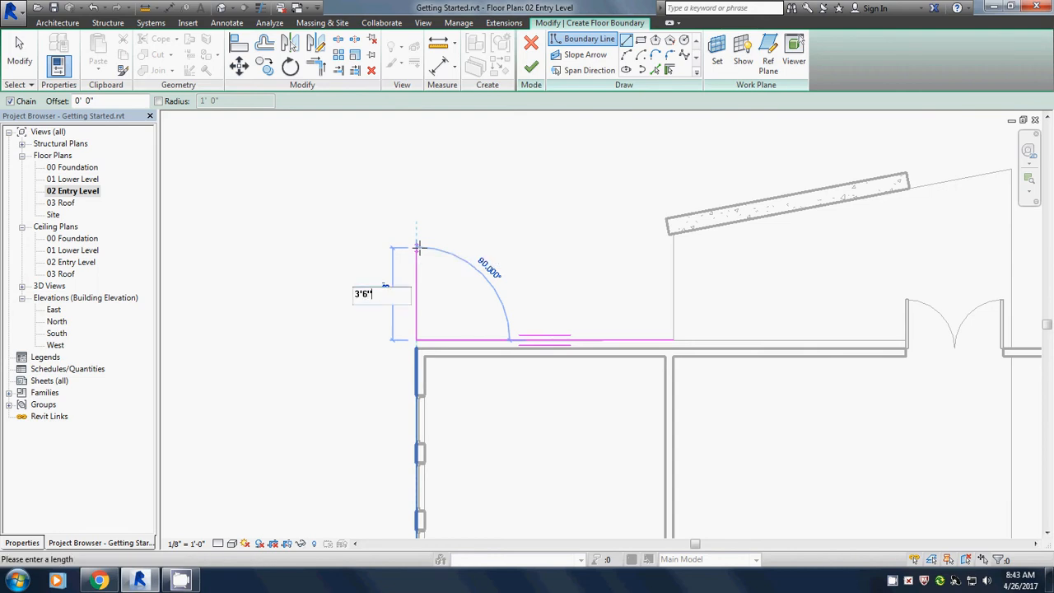
{"action": "key", "text": "Return"}
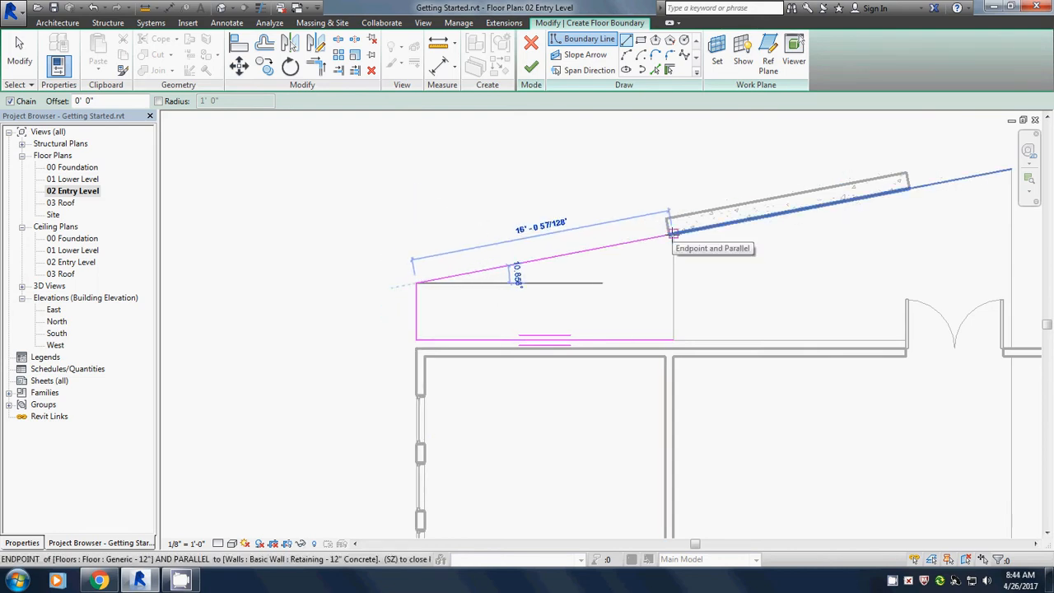
{"action": "left_click", "coordinate": [674, 233]}
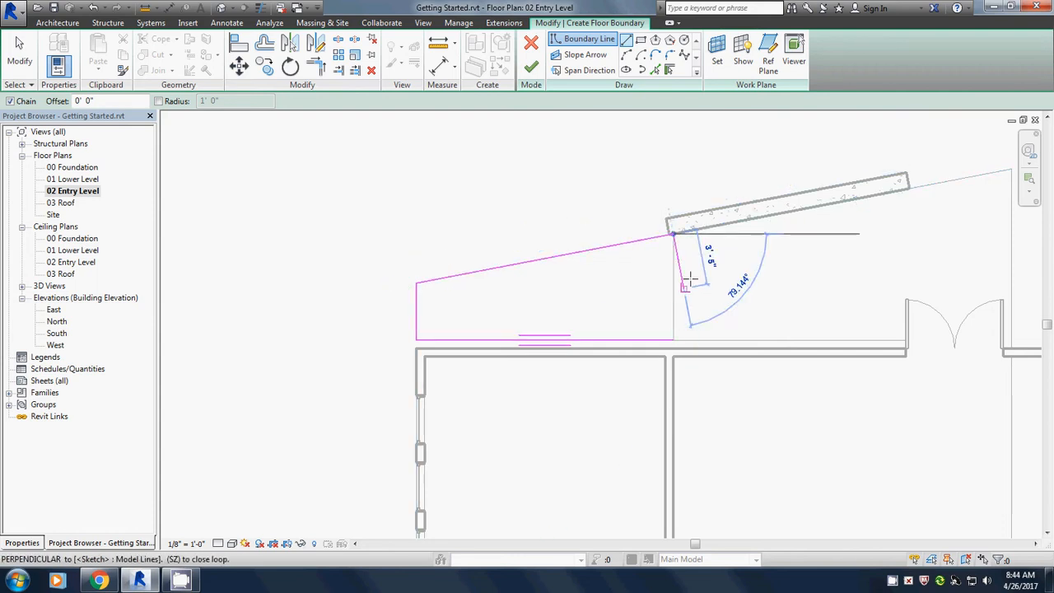
{"action": "left_click", "coordinate": [674, 338]}
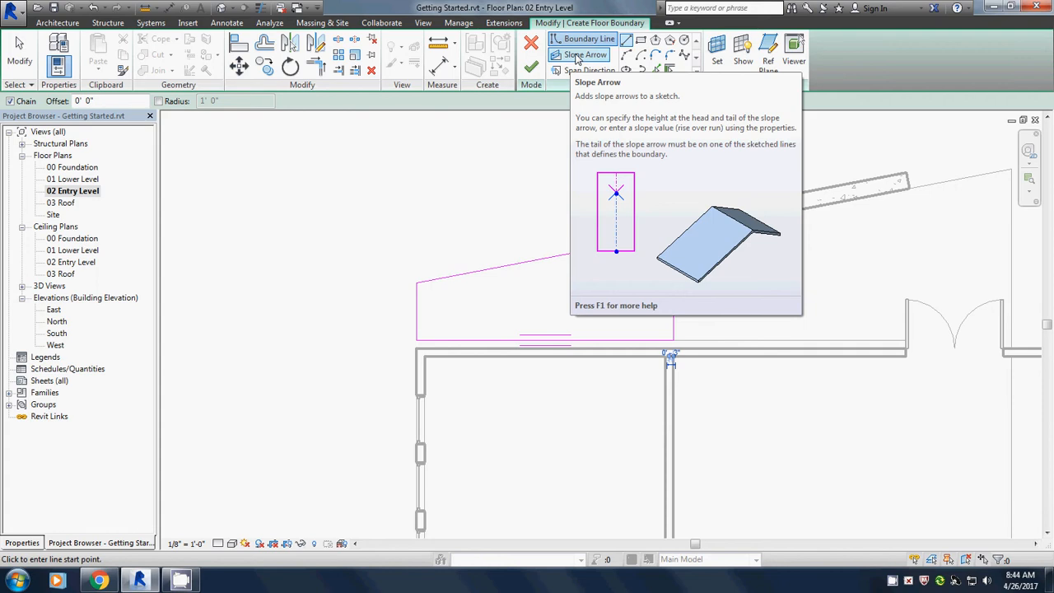
Draw a slope arrow from the midpoint of the 3'6" edge straight across to the edge shared with the existing floor.
{"action": "left_click", "coordinate": [584, 55]}
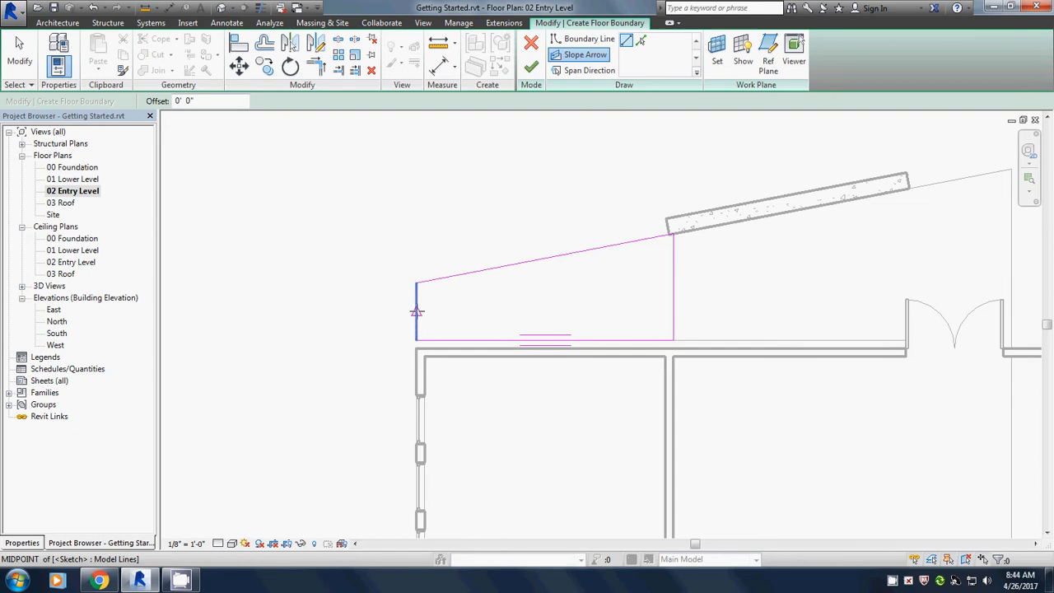
{"action": "left_click", "coordinate": [417, 311]}
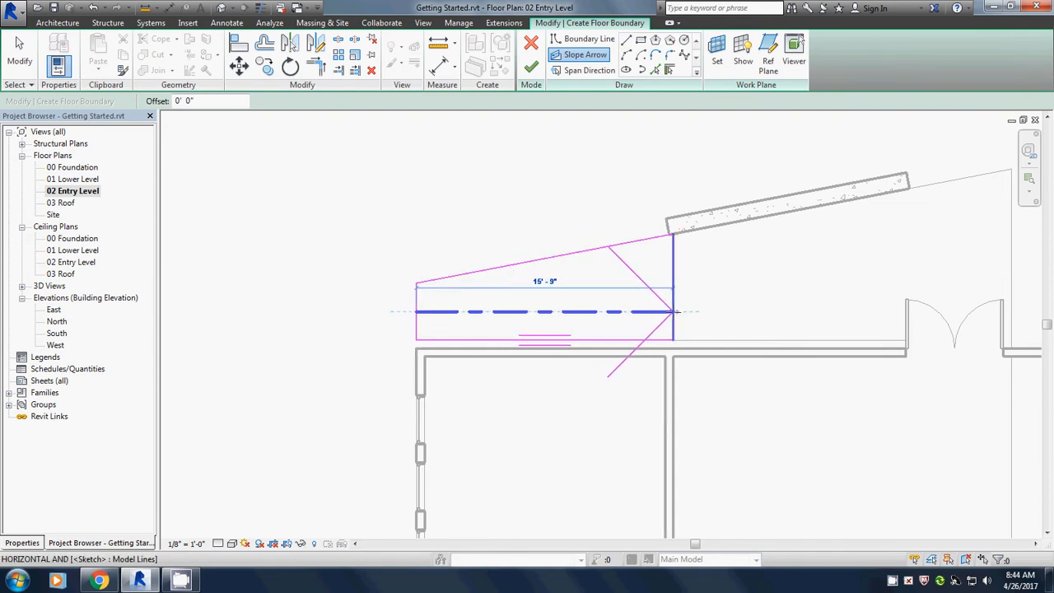
{"action": "left_click", "coordinate": [674, 311]}
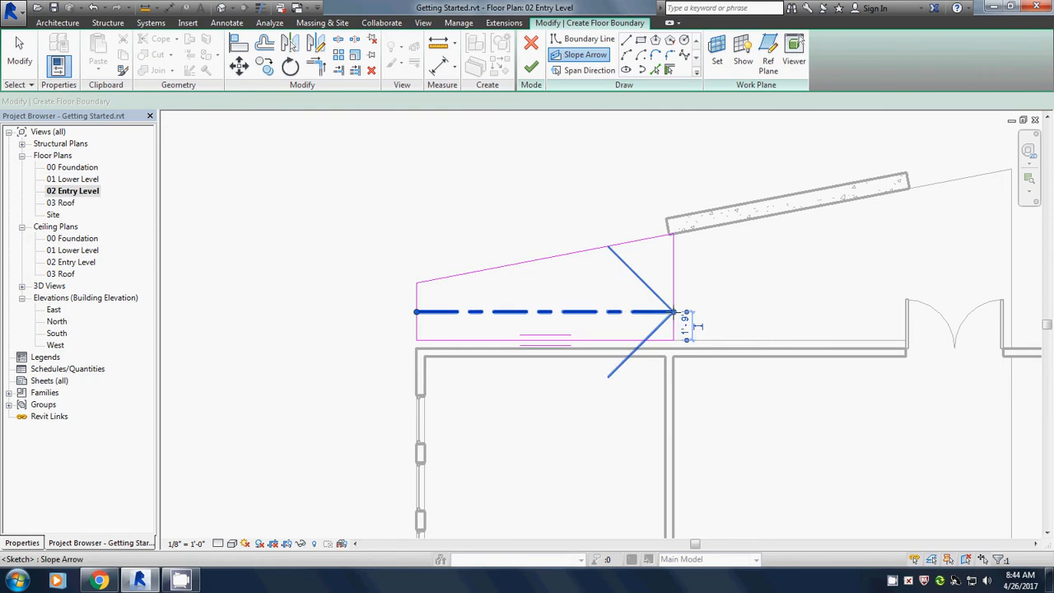
{"action": "key", "text": "Escape"}
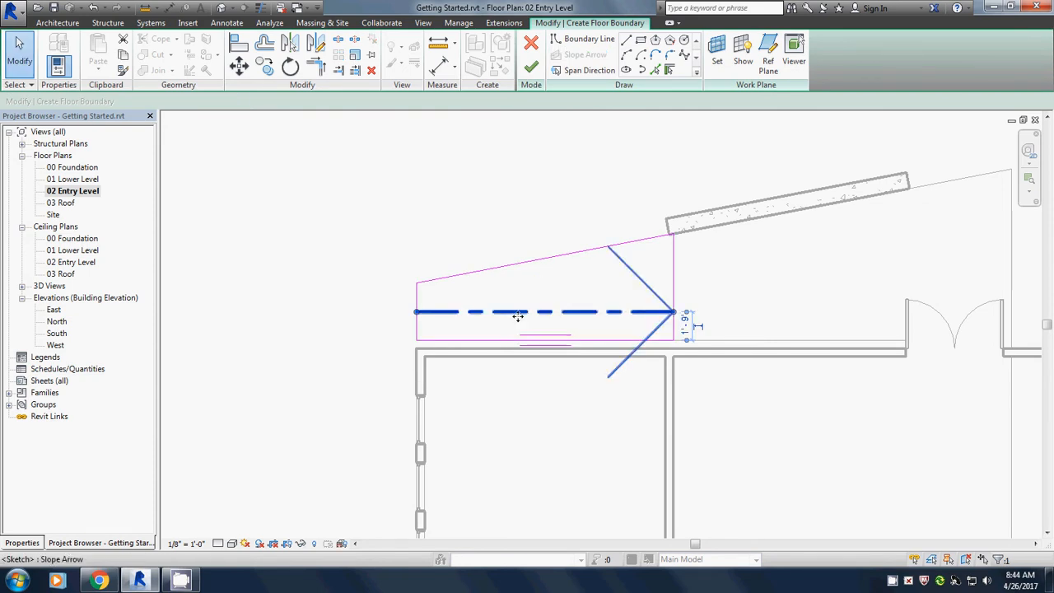
Set the slope arrow's Height Offset at Tail to -1'.
{"action": "left_click", "coordinate": [14, 543]}
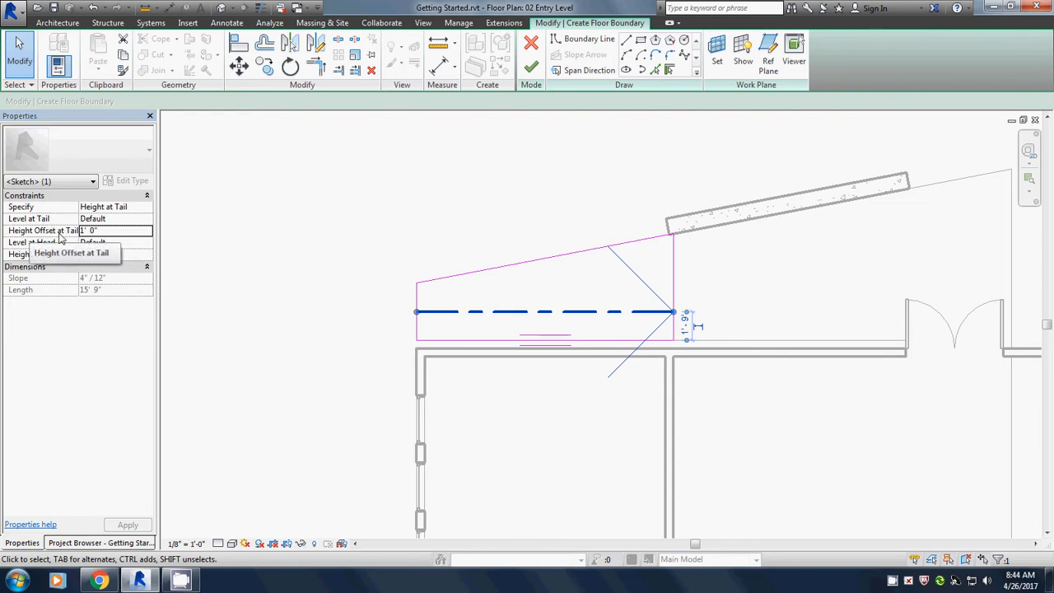
{"action": "left_click", "coordinate": [88, 231]}
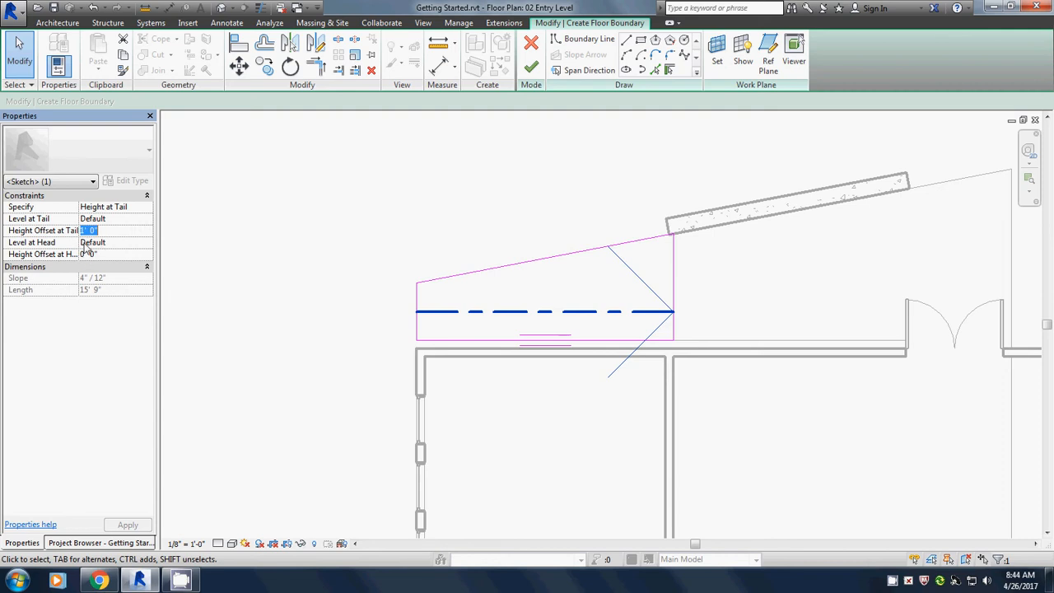
{"action": "type", "text": "-1"}
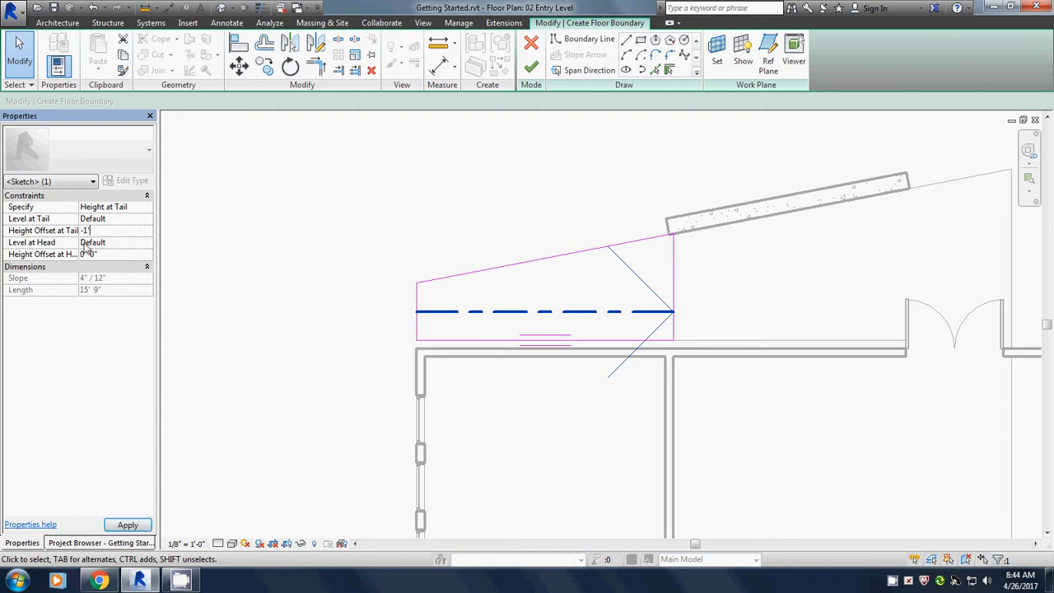
{"action": "left_click", "coordinate": [128, 524]}
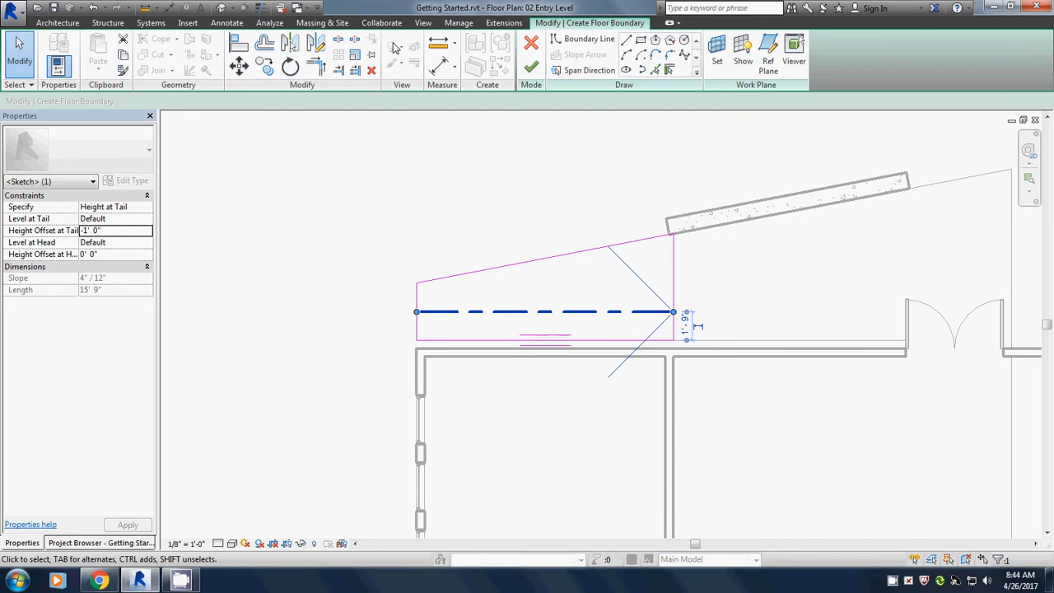
Check the sloped floor sketch in the 3D view from the back and finish it without attaching walls to its bottom.
{"action": "left_click", "coordinate": [221, 9]}
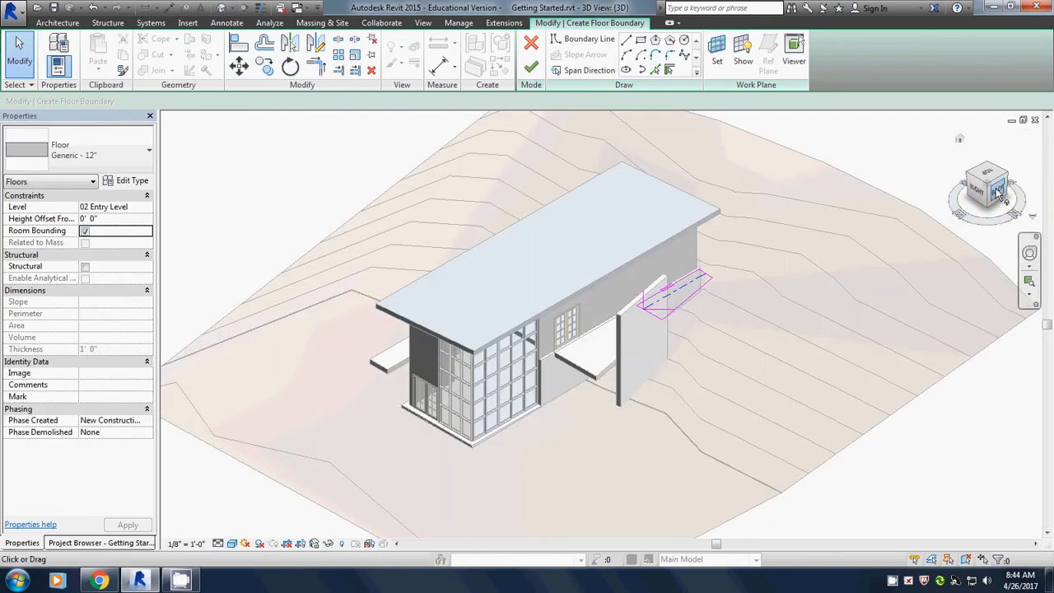
{"action": "left_click", "coordinate": [997, 190]}
{"action": "scroll", "coordinate": [651, 329], "scroll_direction": "up", "scroll_amount": 5}
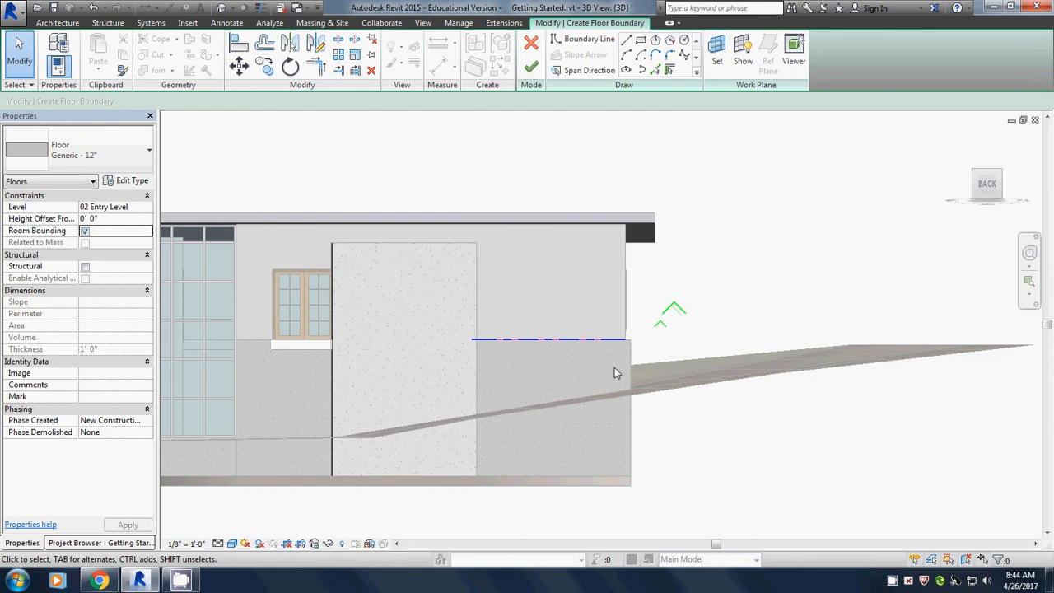
{"action": "left_click", "coordinate": [531, 69]}
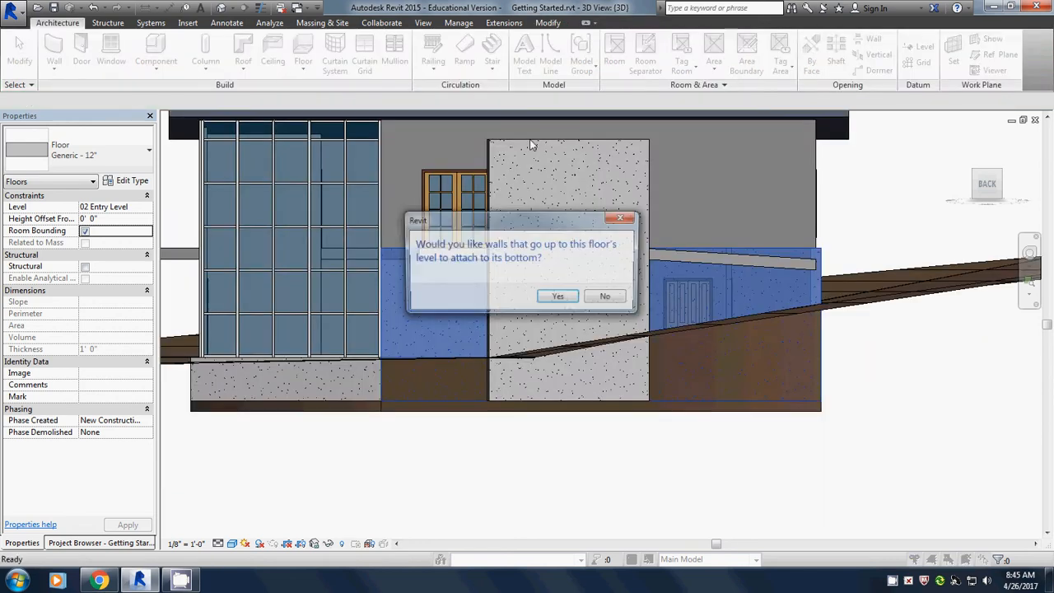
{"action": "left_click", "coordinate": [608, 298]}
Edit the toposurface and place a point at absolute elevation -1' 0" on the ground just beyond the ramp floor's low end.
{"action": "scroll", "coordinate": [636, 374], "scroll_direction": "up", "scroll_amount": 3}
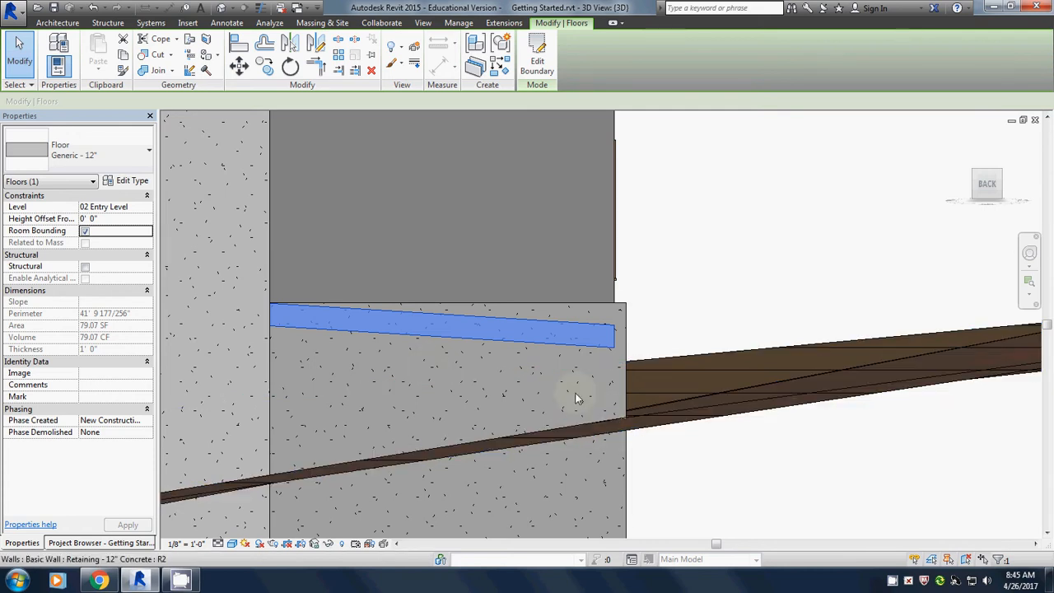
{"action": "left_click", "coordinate": [683, 418]}
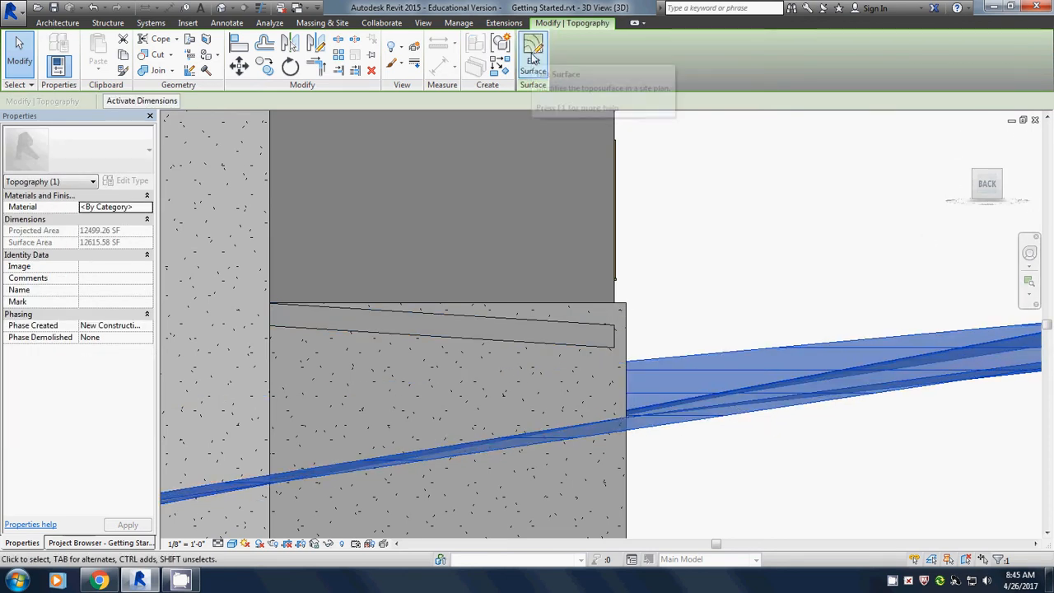
{"action": "left_click", "coordinate": [533, 66]}
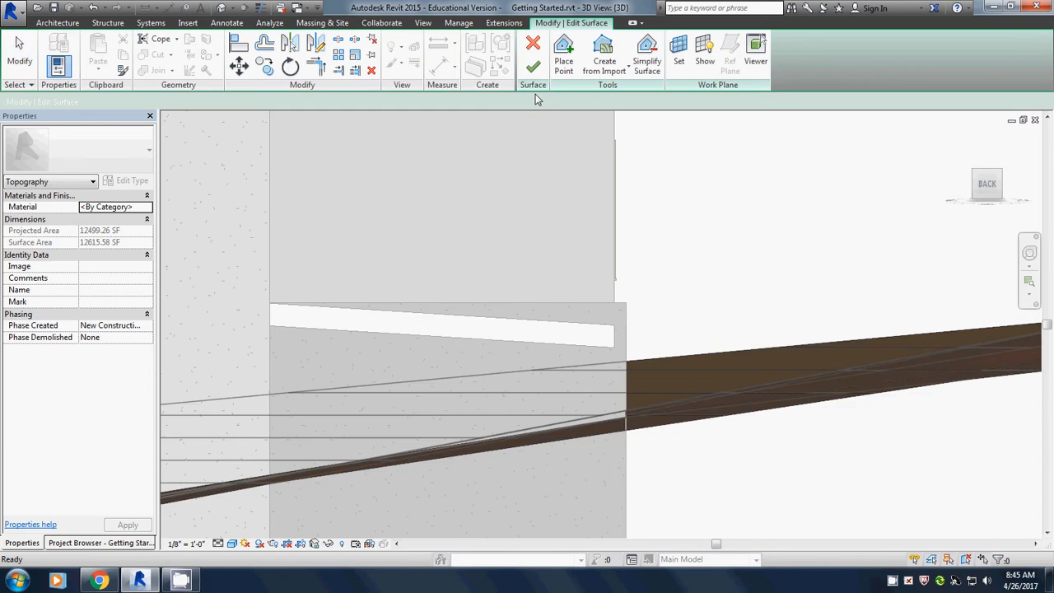
{"action": "left_click", "coordinate": [973, 172]}
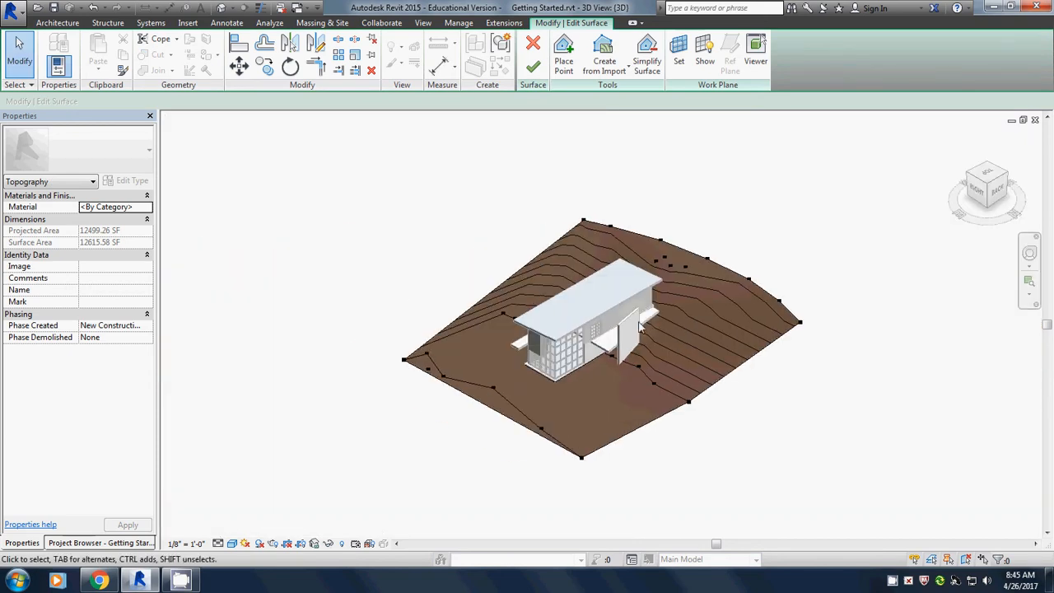
{"action": "scroll", "coordinate": [640, 326], "scroll_direction": "up", "scroll_amount": 5}
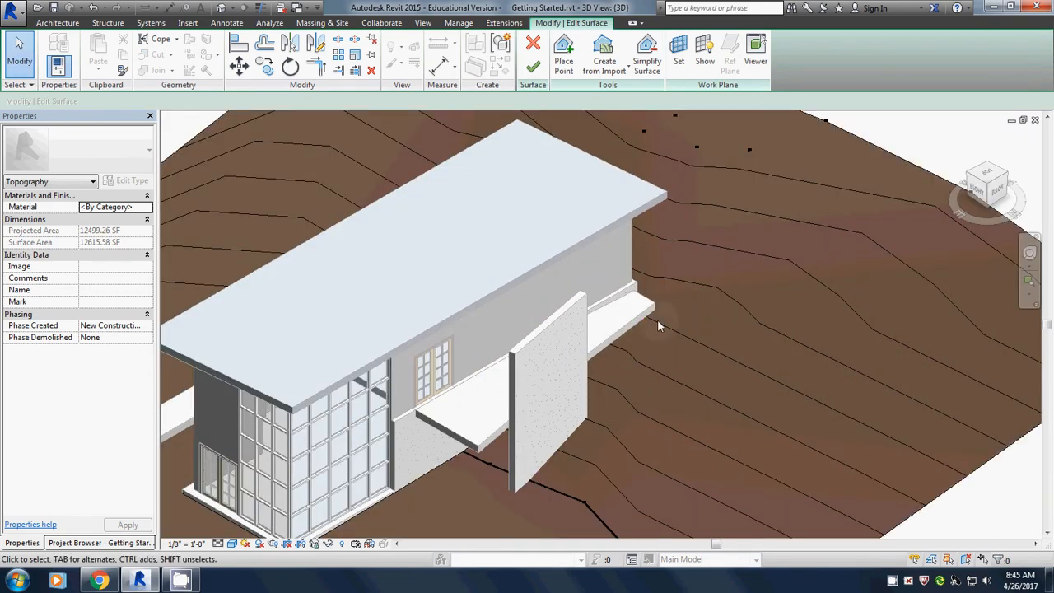
{"action": "left_click", "coordinate": [563, 54]}
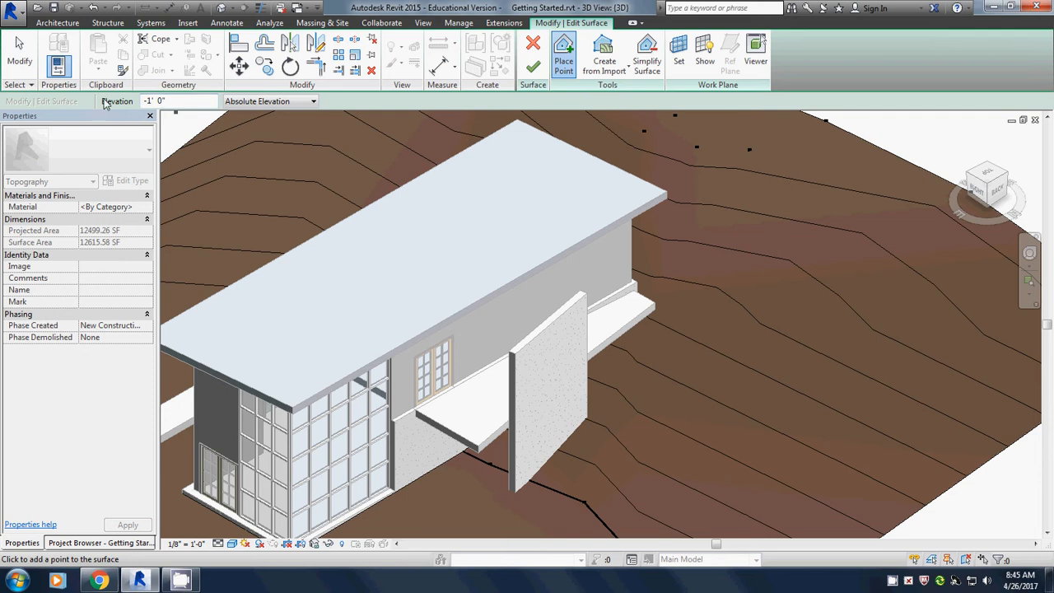
{"action": "left_click_drag", "start_coordinate": [177, 102], "coordinate": [5, 100]}
{"action": "left_click", "coordinate": [688, 338]}
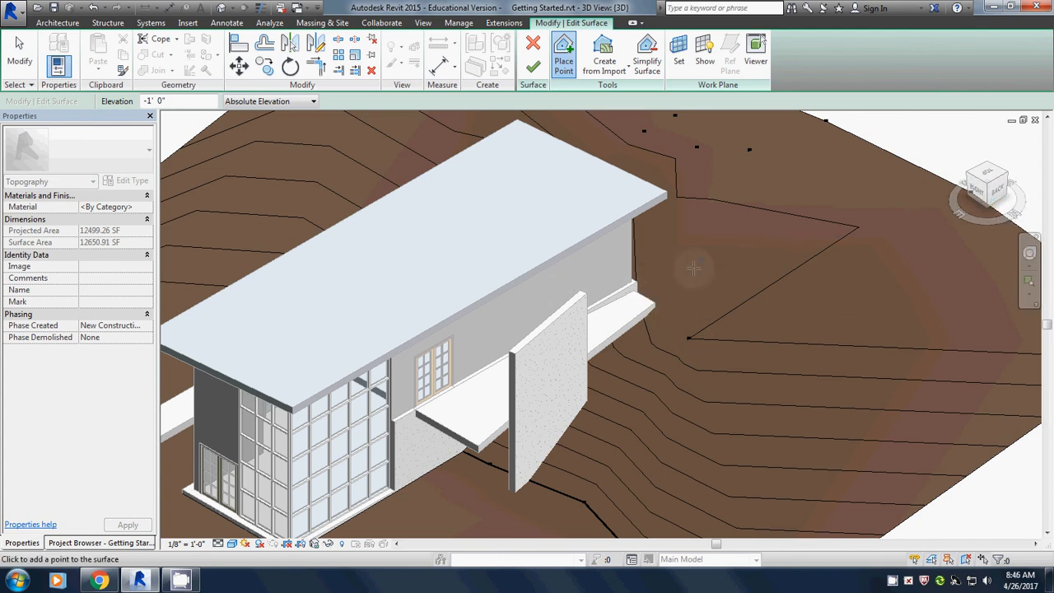
In the back view, move the new topography point to the bottom corner of the ramp's low end, at about -2', and finish the surface.
{"action": "left_click", "coordinate": [999, 192]}
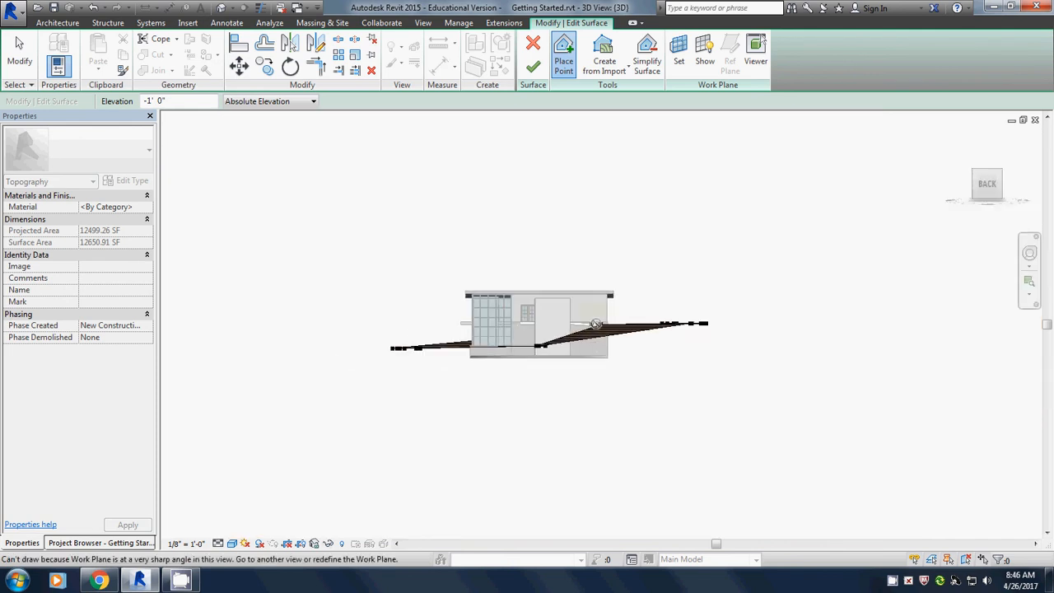
{"action": "scroll", "coordinate": [581, 344], "scroll_direction": "up", "scroll_amount": 3}
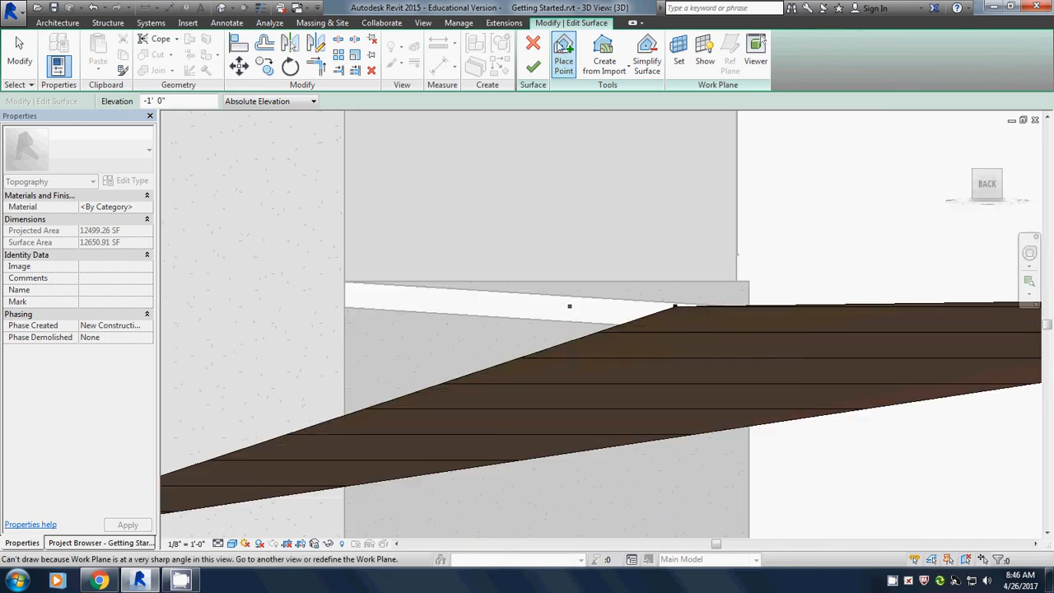
{"action": "left_click", "coordinate": [675, 306]}
{"action": "left_click_drag", "start_coordinate": [674, 306], "coordinate": [708, 328]}
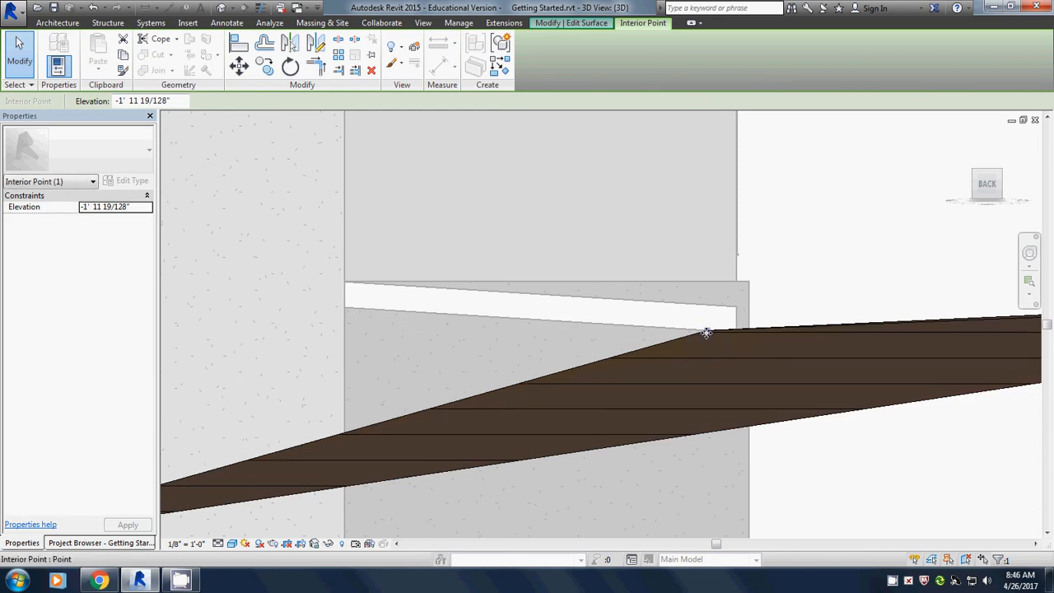
{"action": "left_click_drag", "start_coordinate": [706, 331], "coordinate": [735, 334]}
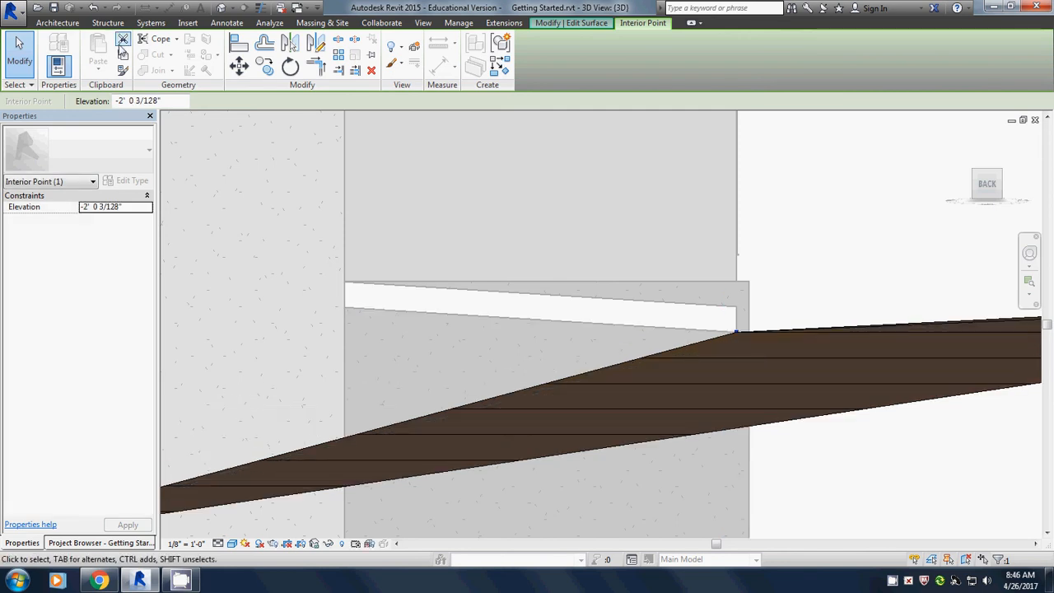
{"action": "left_click", "coordinate": [576, 22]}
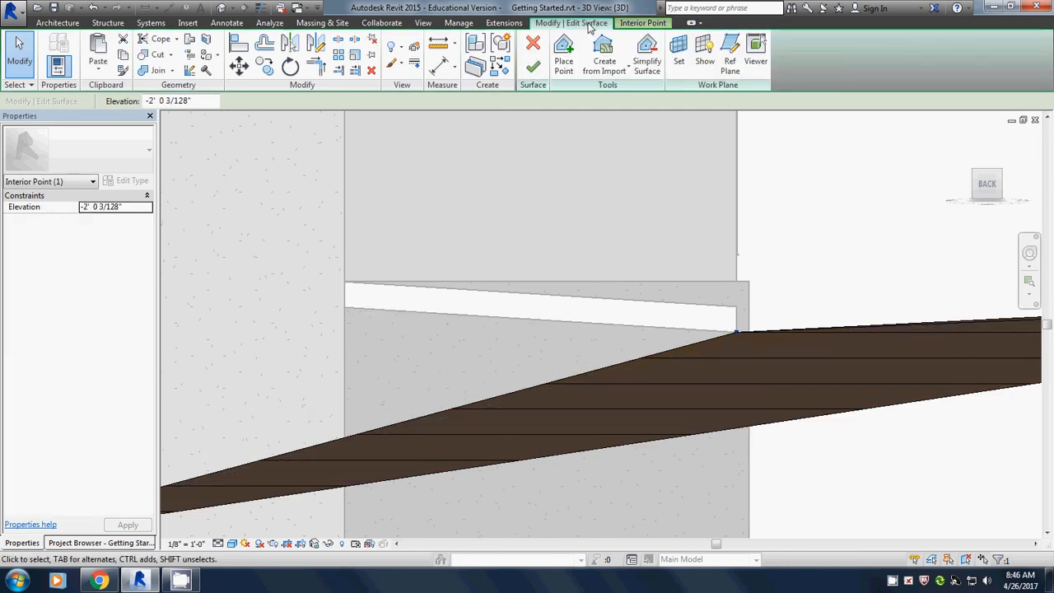
{"action": "left_click", "coordinate": [533, 68]}
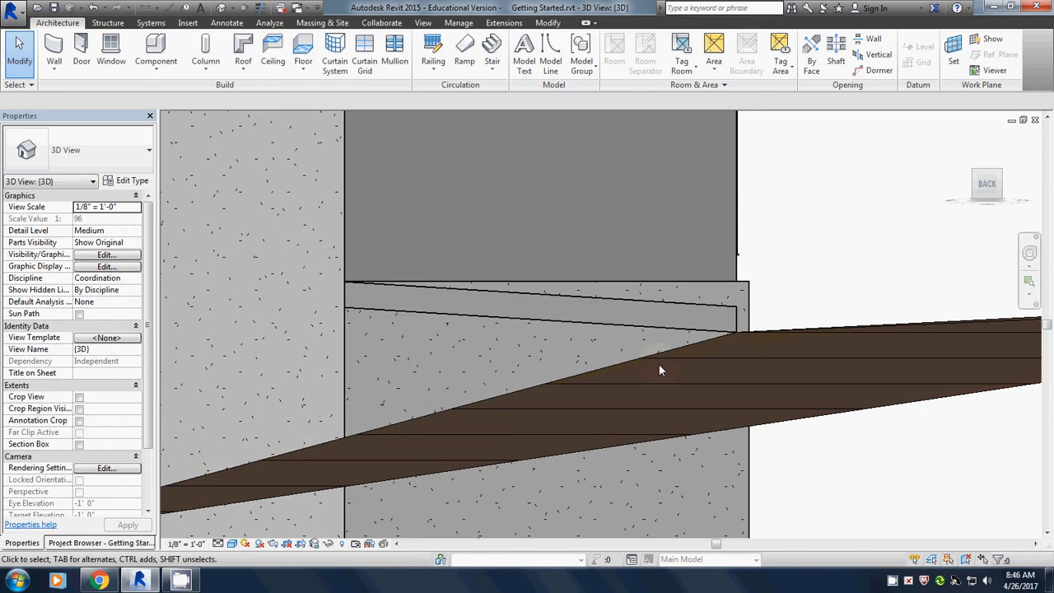